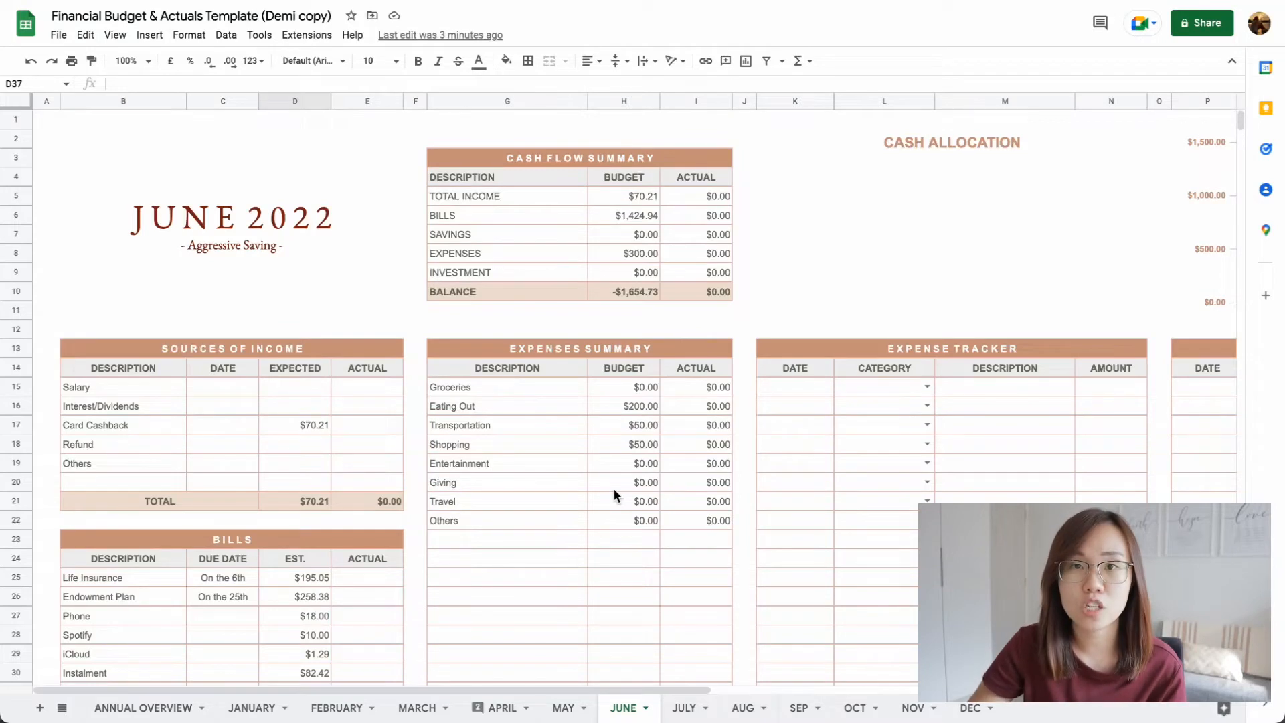
- Enter the expected income for June: 3000 for Salary and 50 for Interest/Dividends
scroll(615, 495, "down", 1)
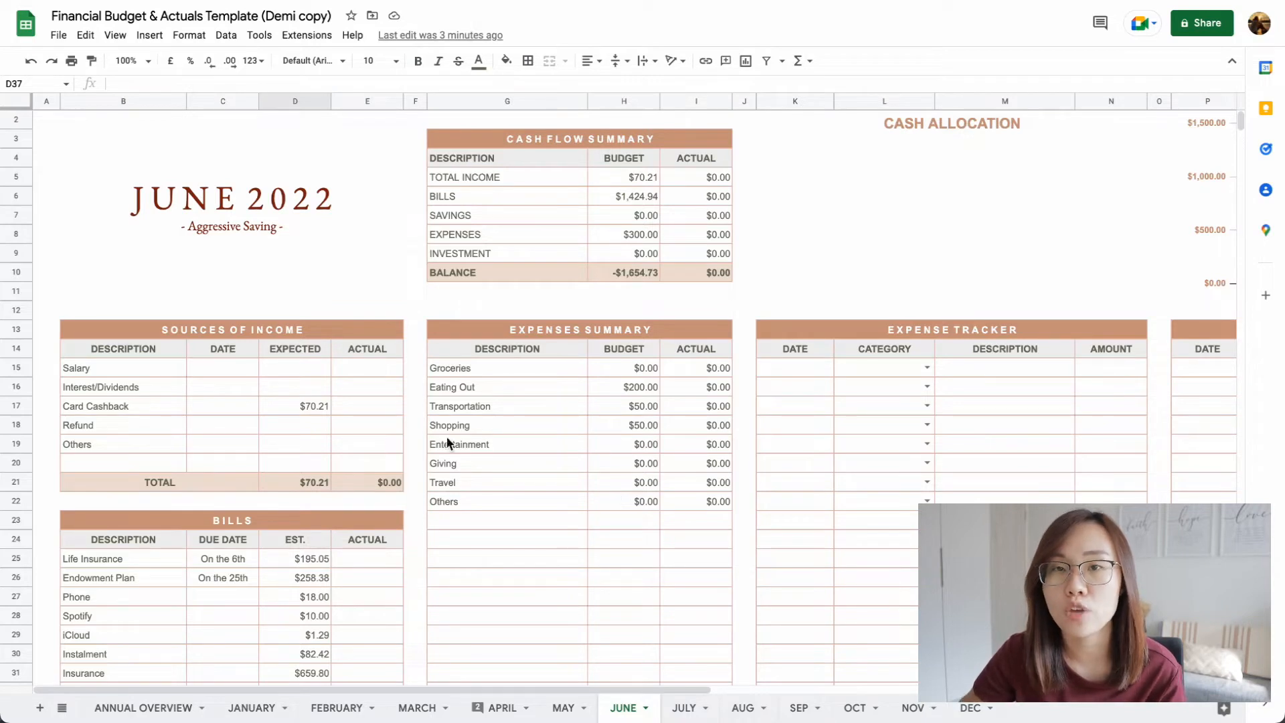
left_click(294, 373)
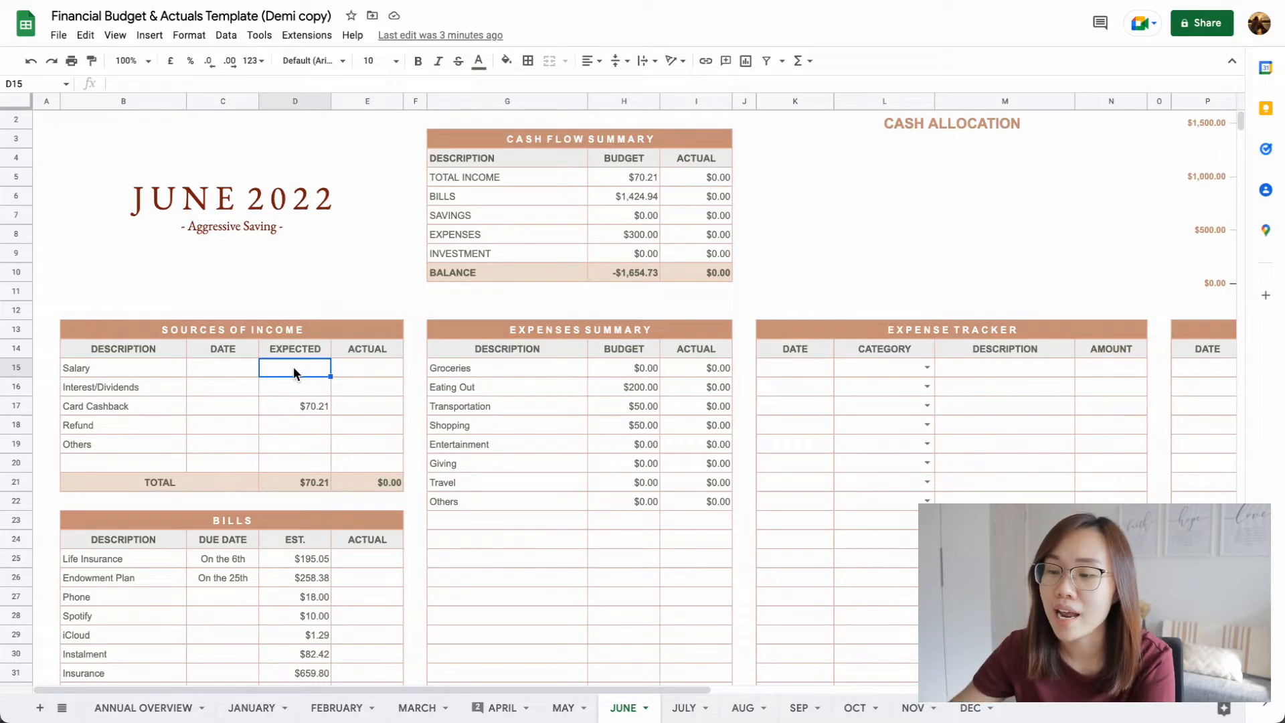
type("3000")
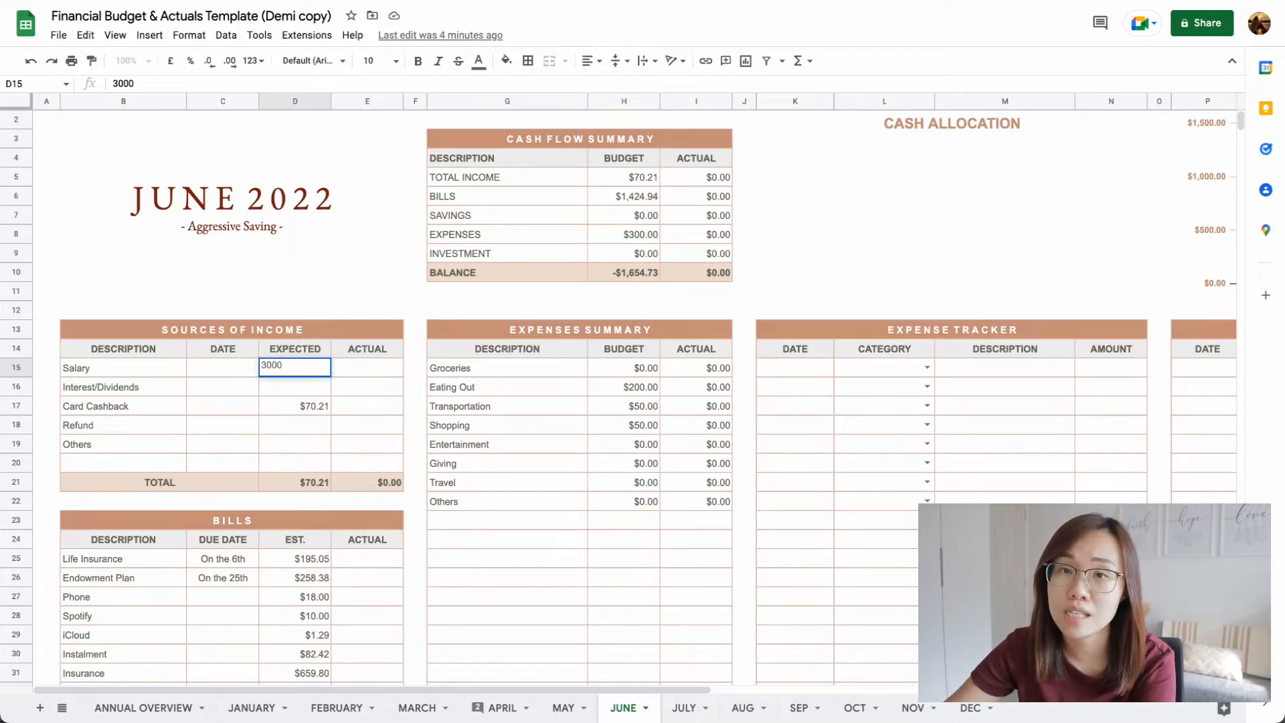
key("Return")
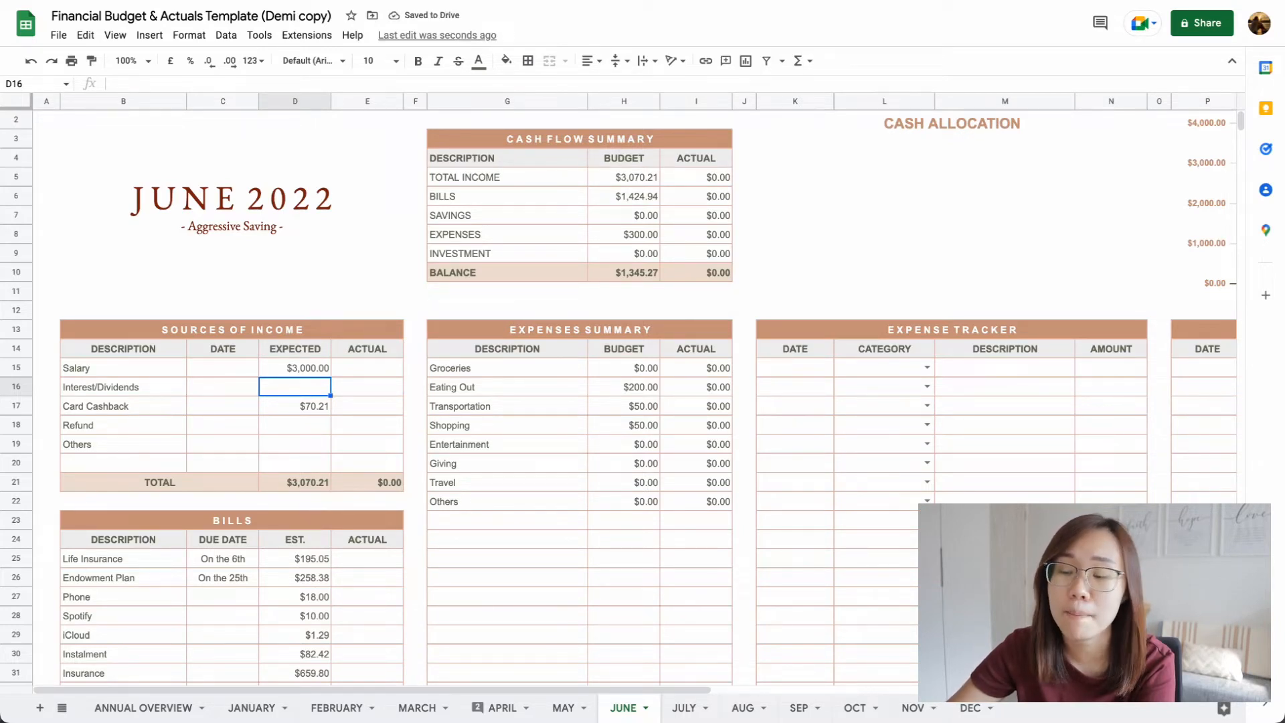
type("50")
key("Return")
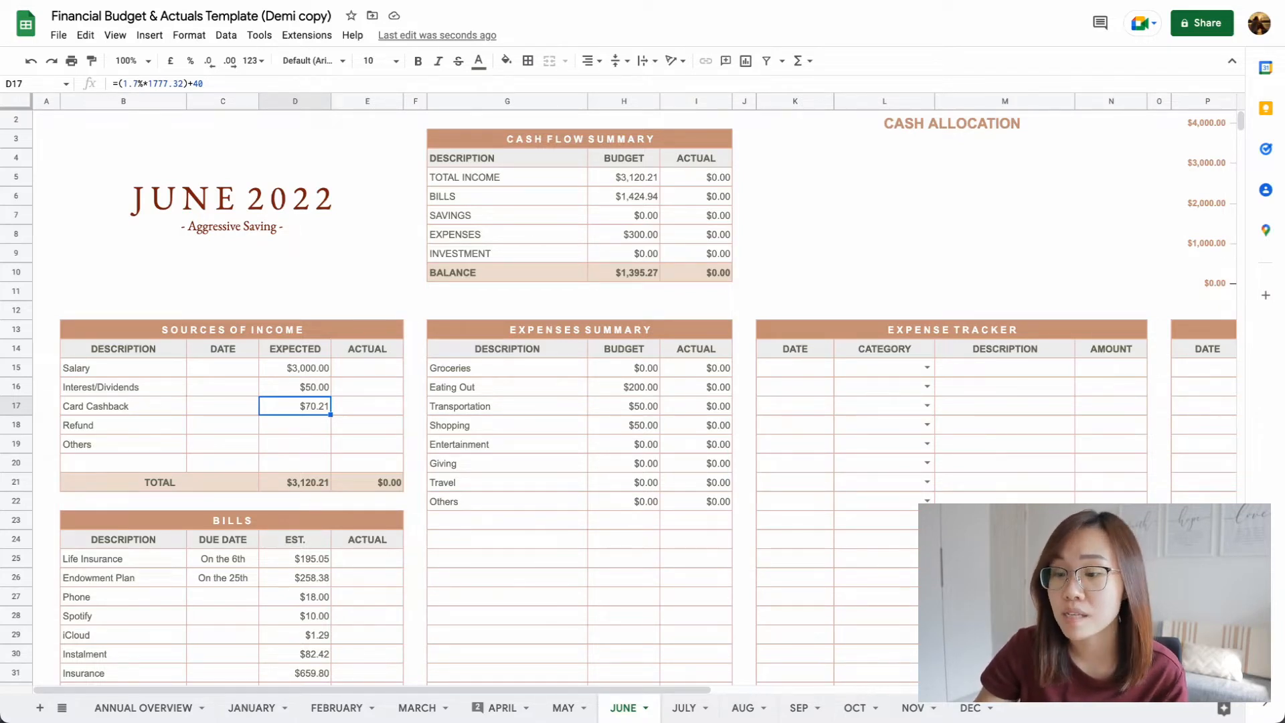
- Delete the Refund and Others descriptions from the Sources of Income table
left_click(296, 426)
key("Left")
key("Left")
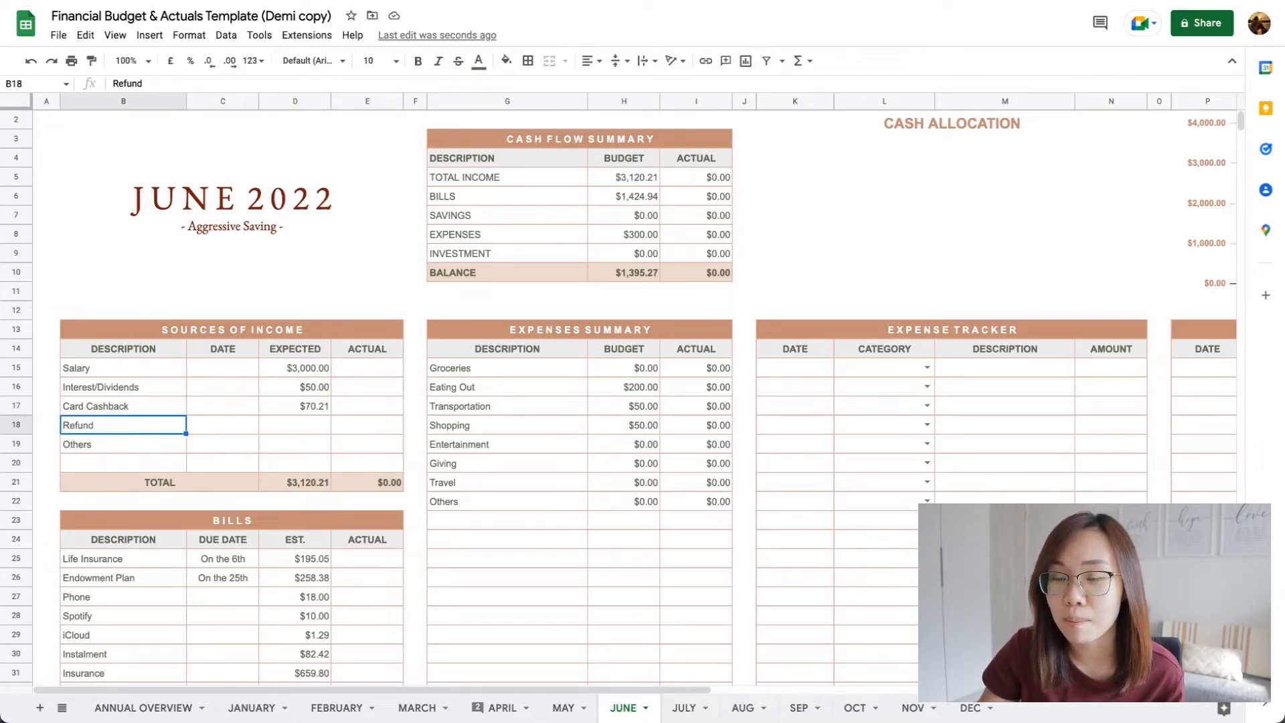
key("Right")
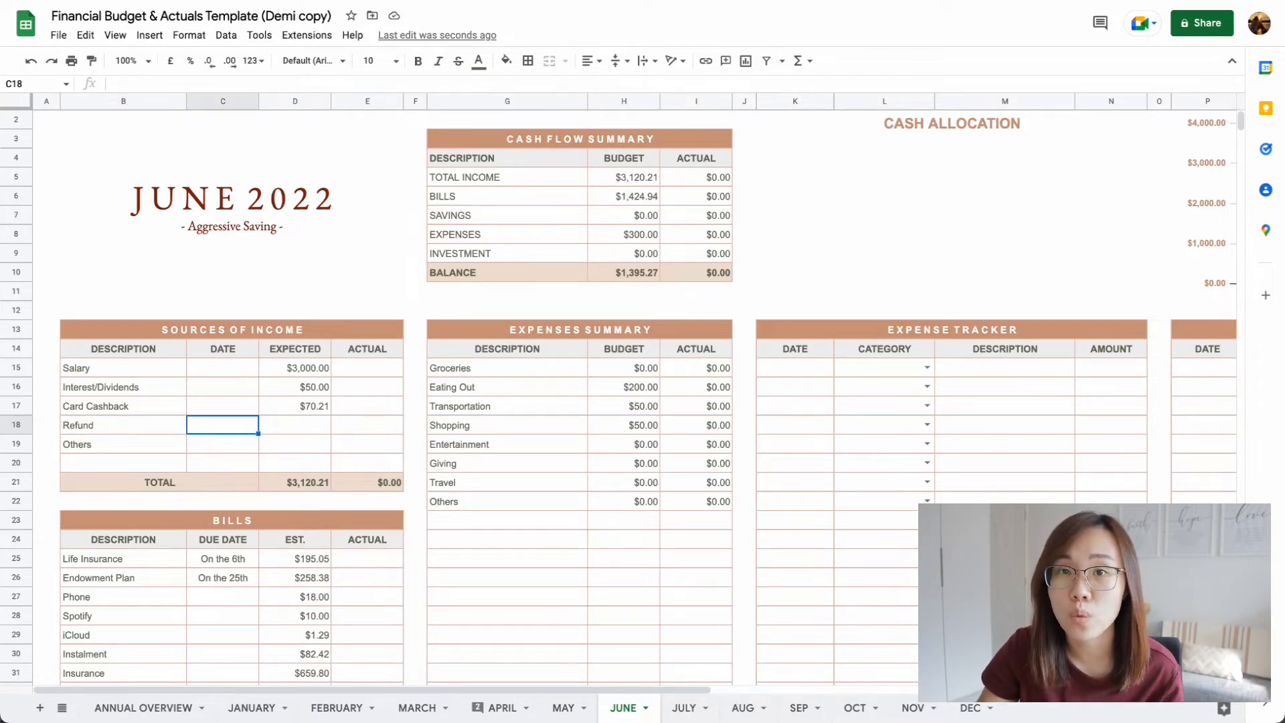
key("Down")
key("Left")
key("Up")
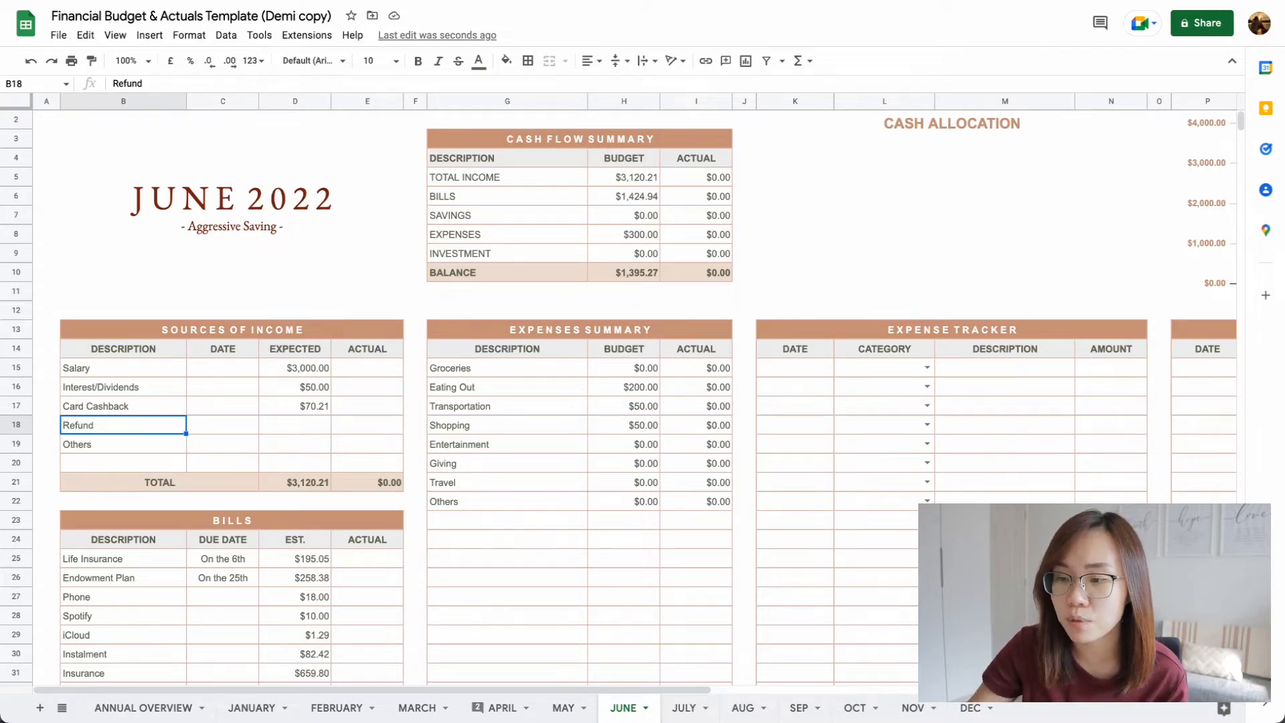
key("Delete")
key("Down")
key("Delete")
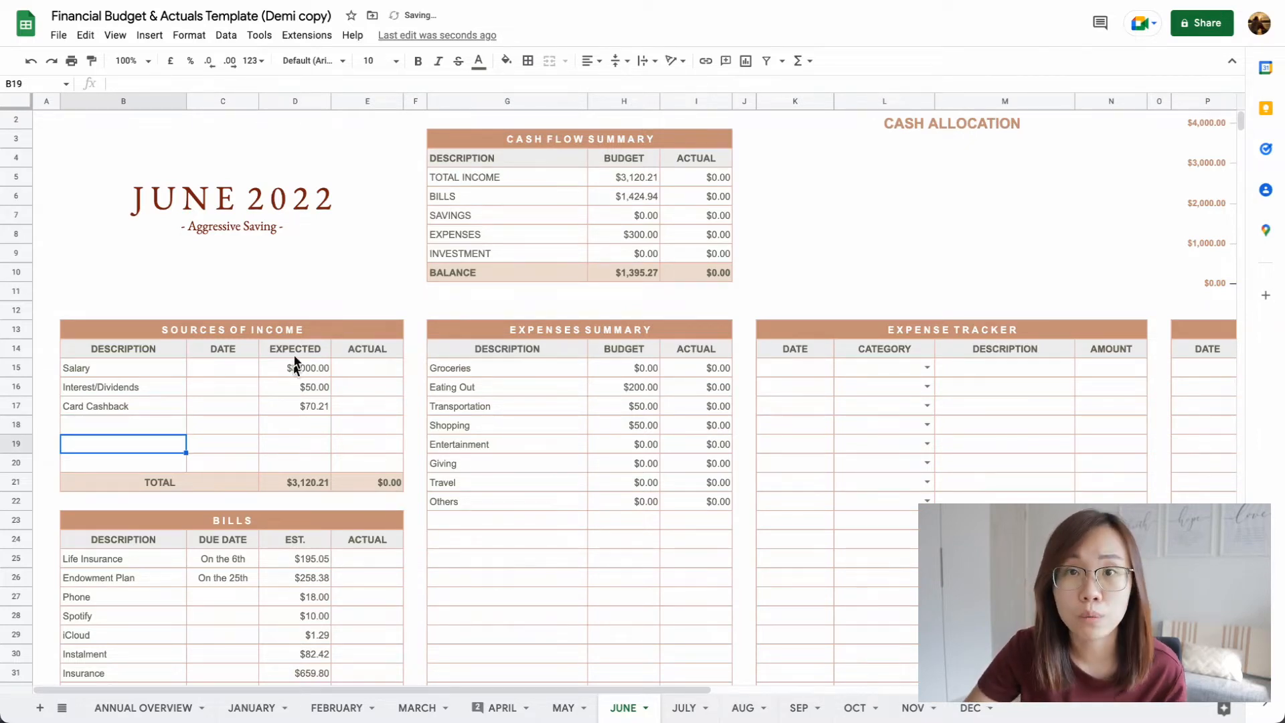
- Clear the budget amounts of all categories from Groceries to Others in the Expenses Summary
scroll(324, 335, "down", 3)
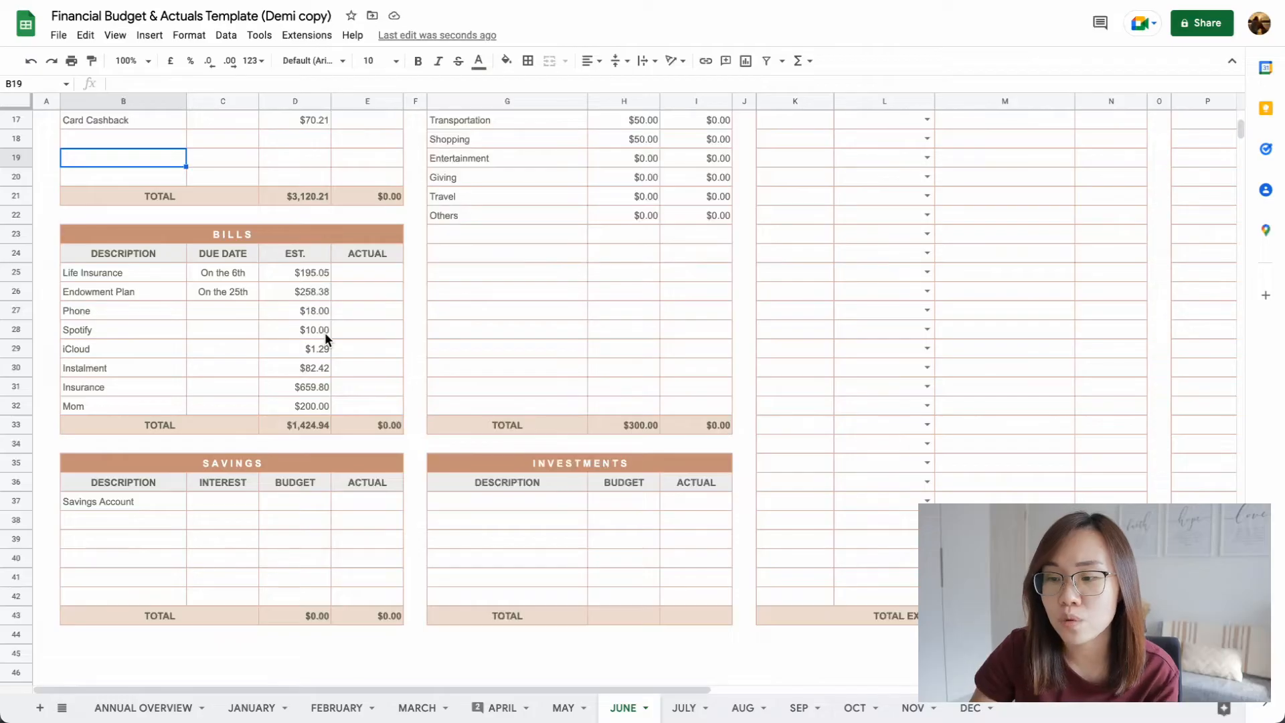
scroll(324, 332, "up", 2)
scroll(324, 332, "up", 2)
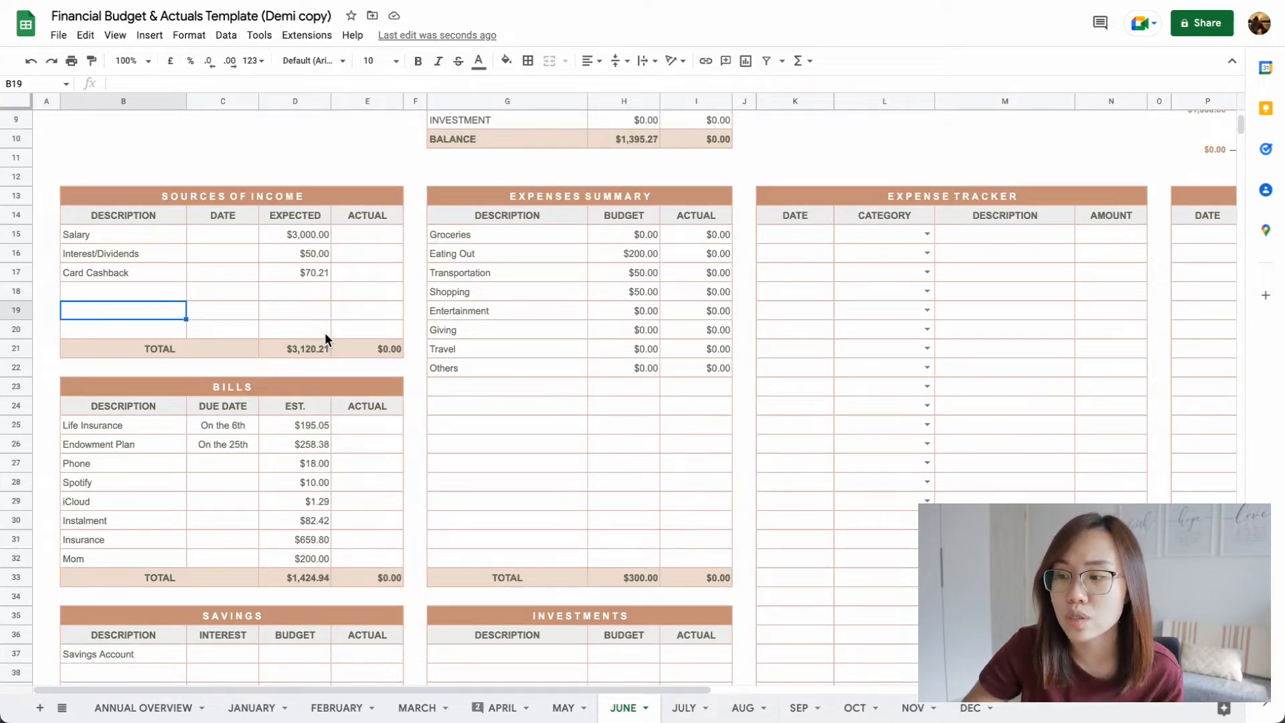
scroll(324, 332, "up", 4)
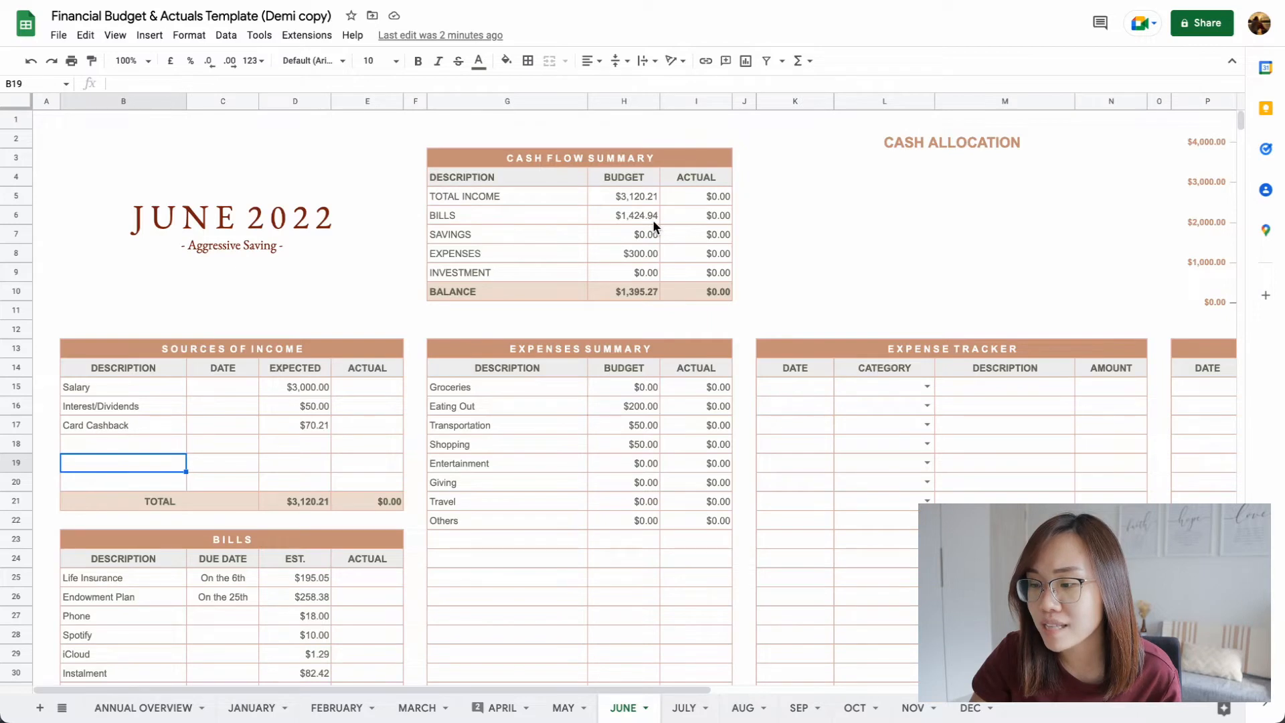
left_click_drag(636, 390, 636, 503)
key("Delete")
left_click(807, 267)
left_click(745, 330)
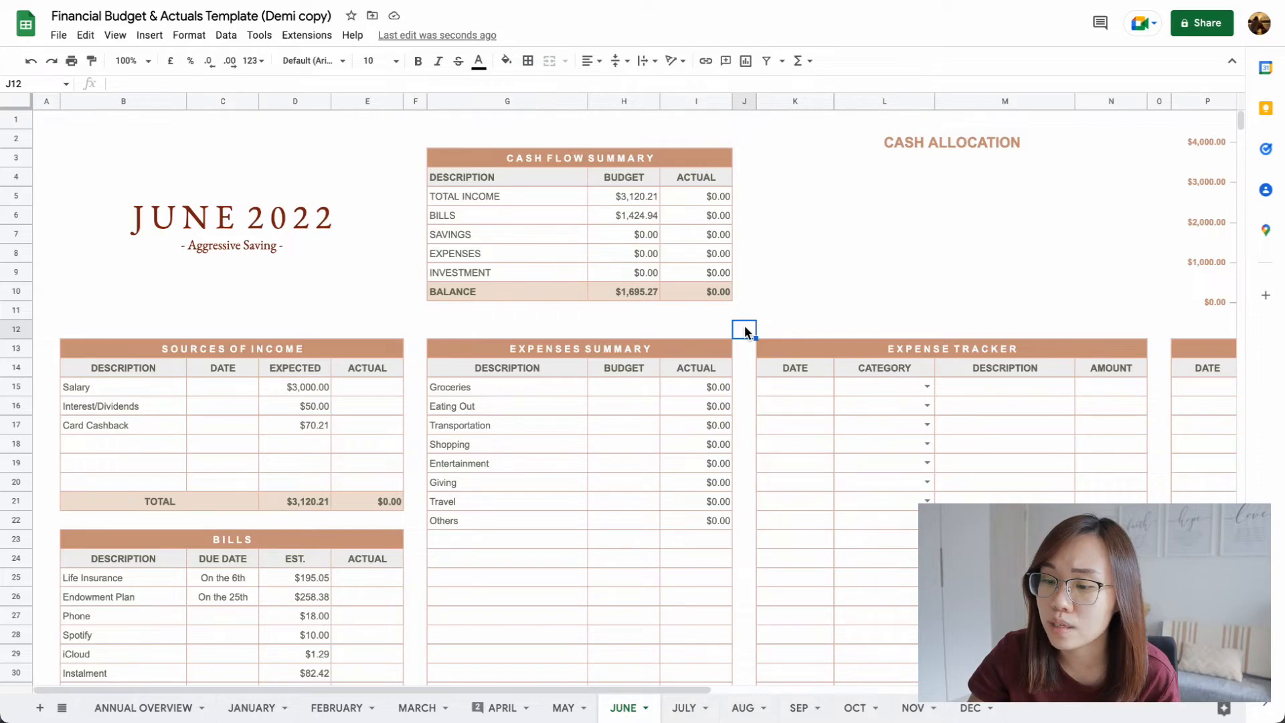
- Set the Savings Account budget in the Savings table to 1200
scroll(598, 442, "down", 3)
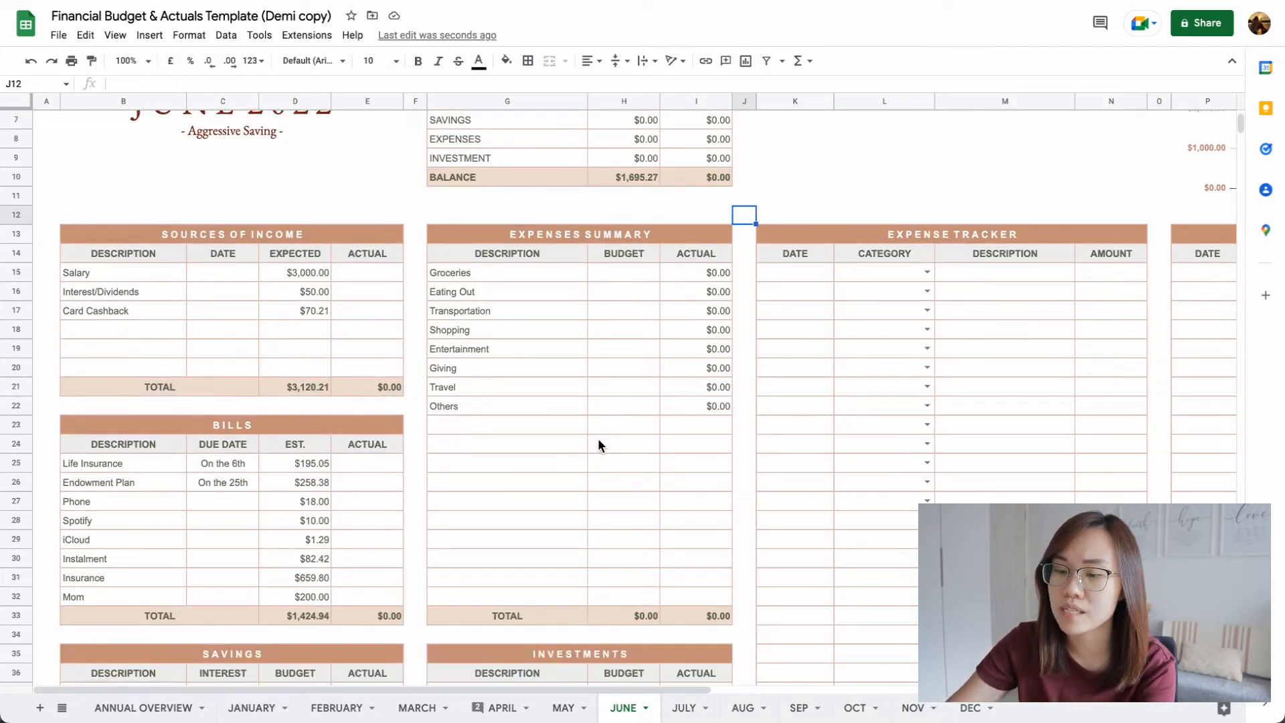
scroll(597, 437, "down", 2)
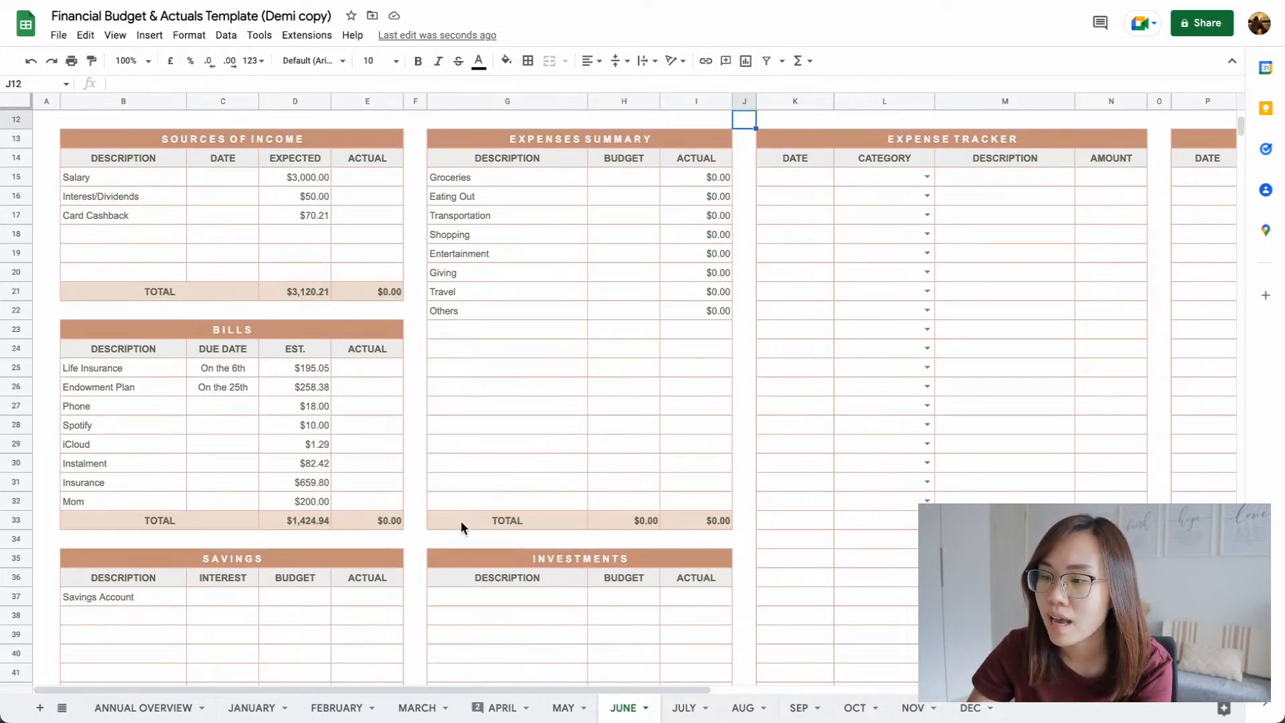
left_click(312, 598)
type("1200")
key("Return")
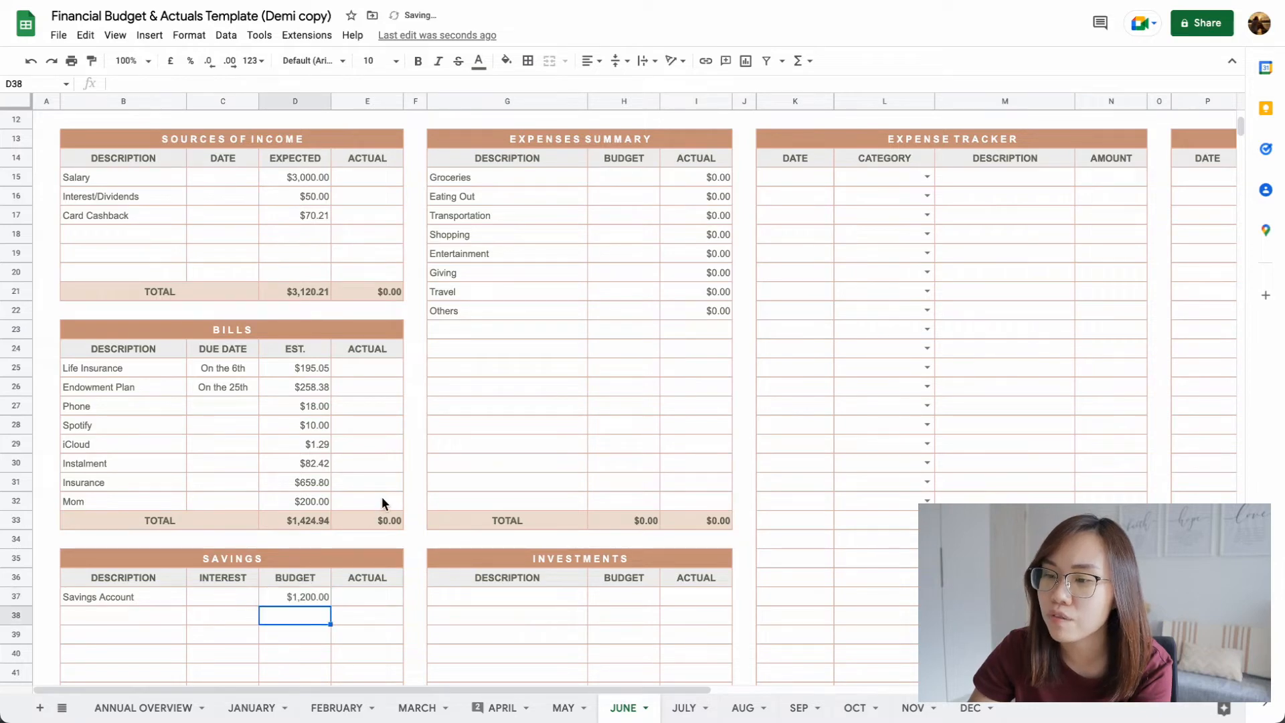
- Change the Savings Account budget to 1295.27
scroll(382, 496, "up", 4)
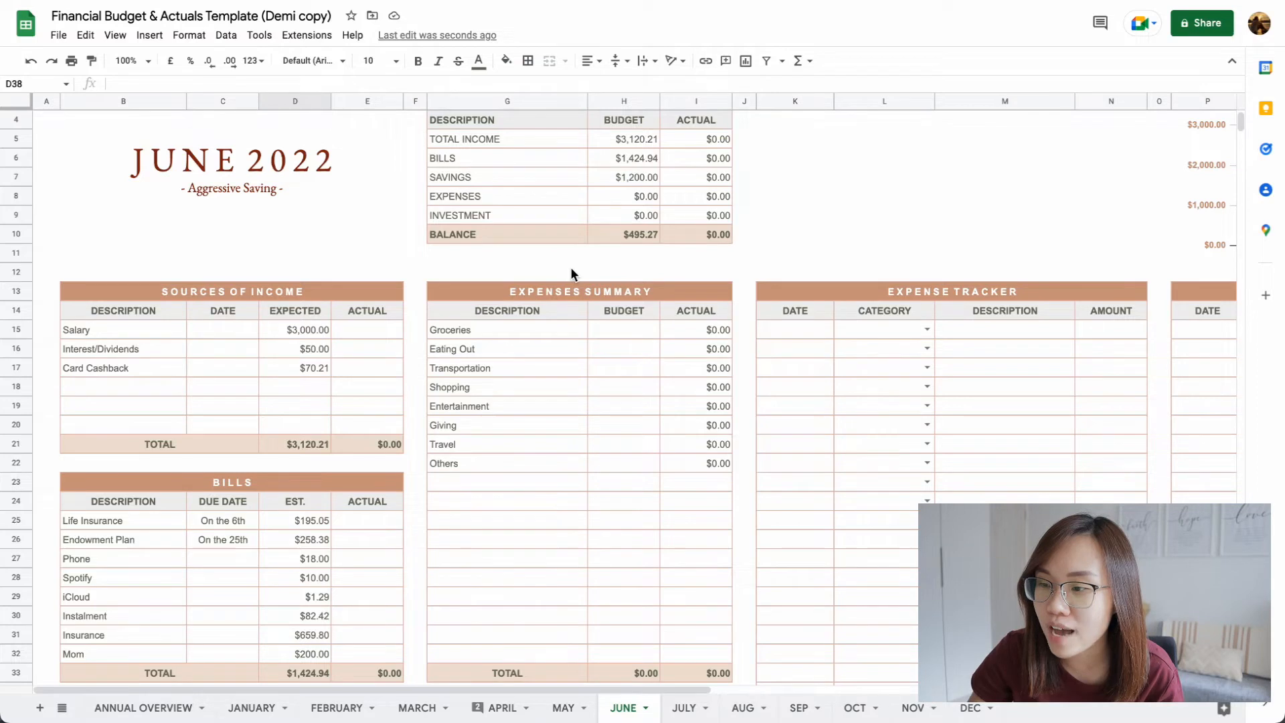
scroll(343, 652, "down", 3)
left_click(301, 675)
type("1,29")
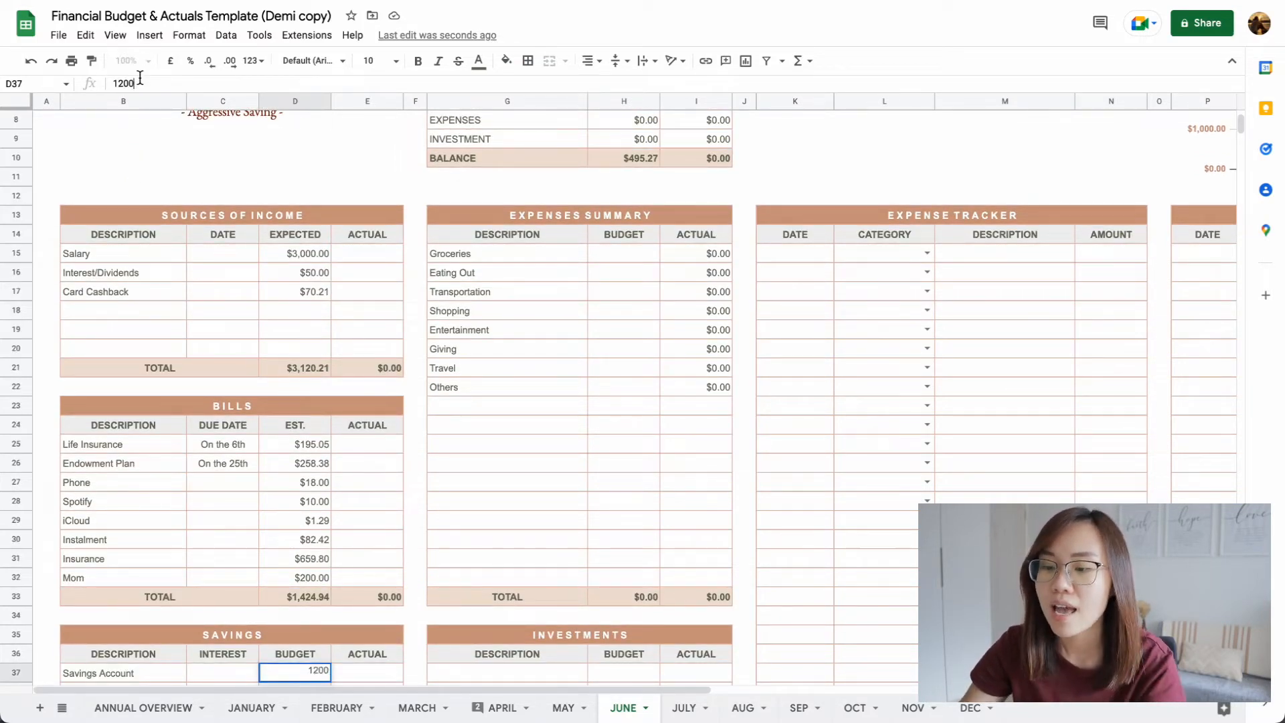
type("5.27")
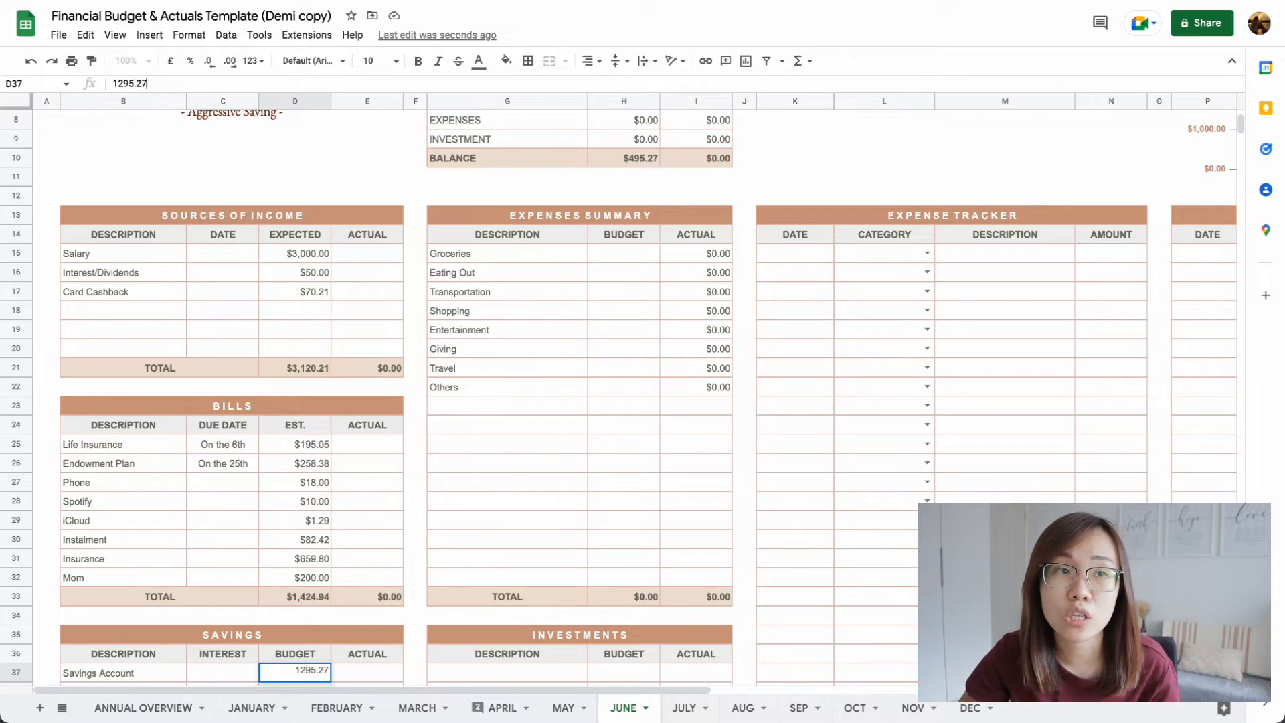
key("Return")
scroll(382, 262, "up", 1)
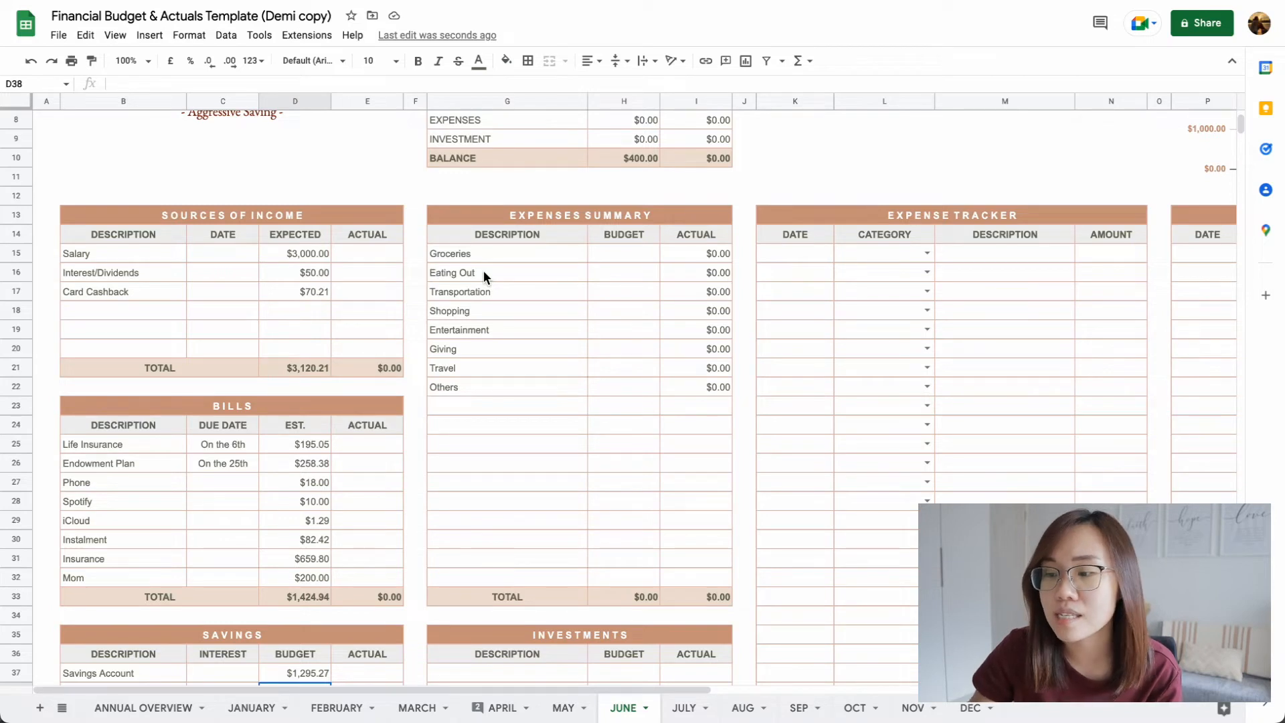
- Try renaming the Others expense category to Taxi and check the category choices in the Expense Tracker, then restore Others
left_click_drag(475, 258, 480, 392)
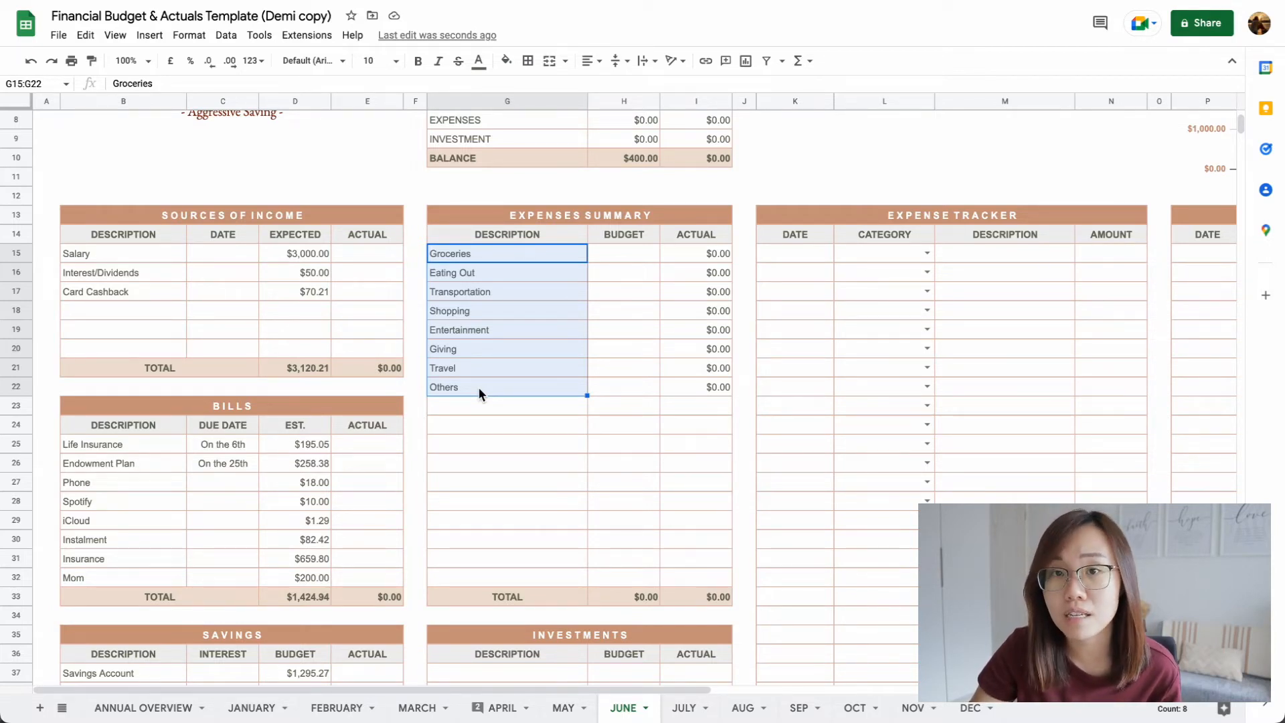
left_click(493, 330)
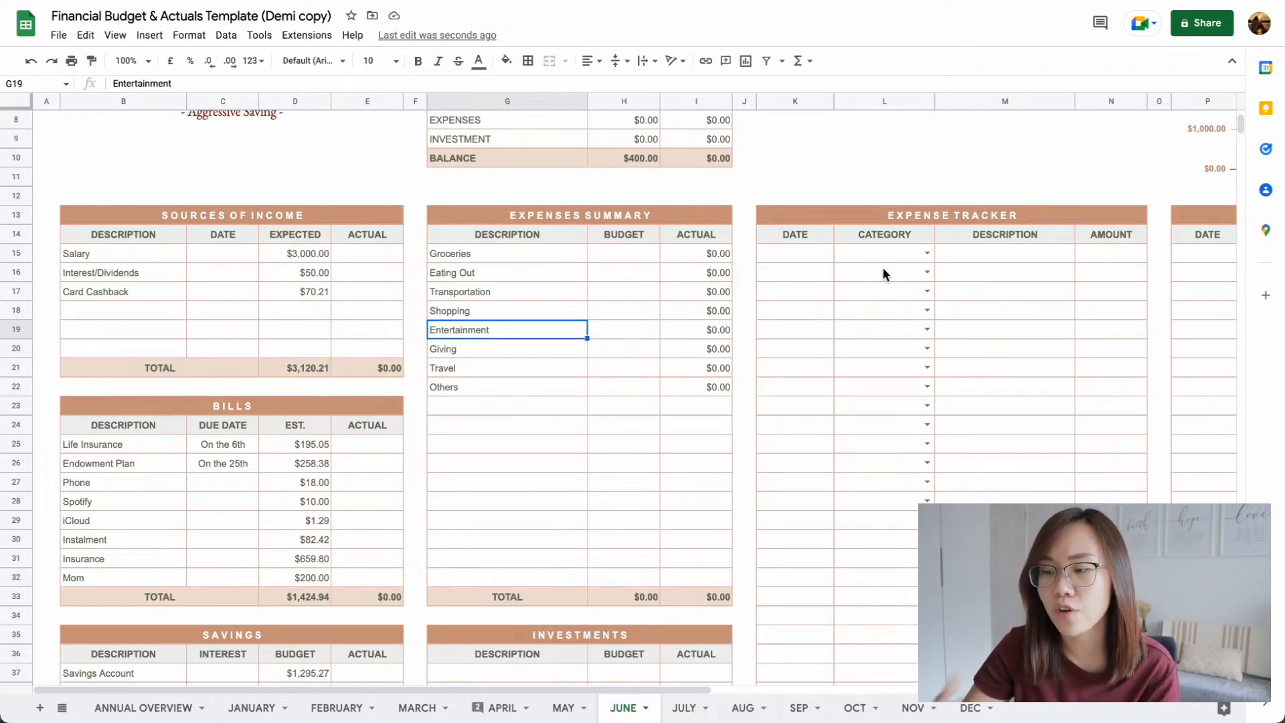
key("Down")
key("Down")
key("Down")
type("Taxi")
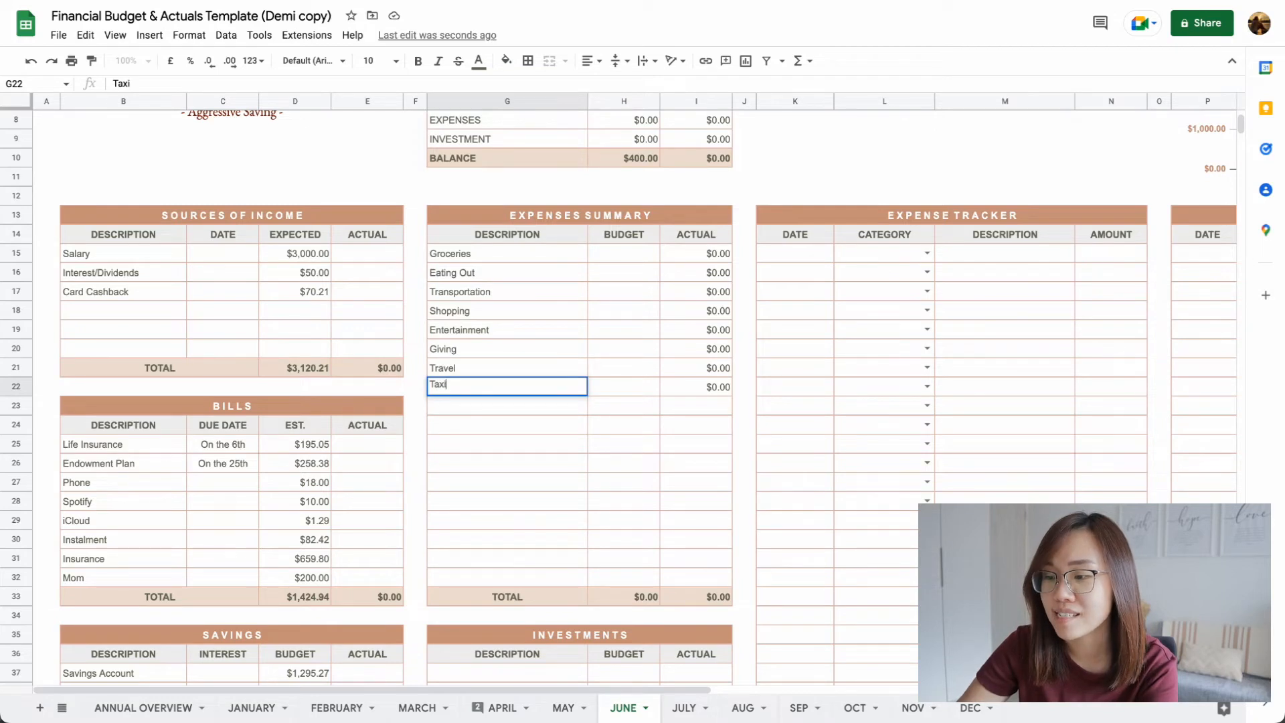
key("Return")
left_click(927, 253)
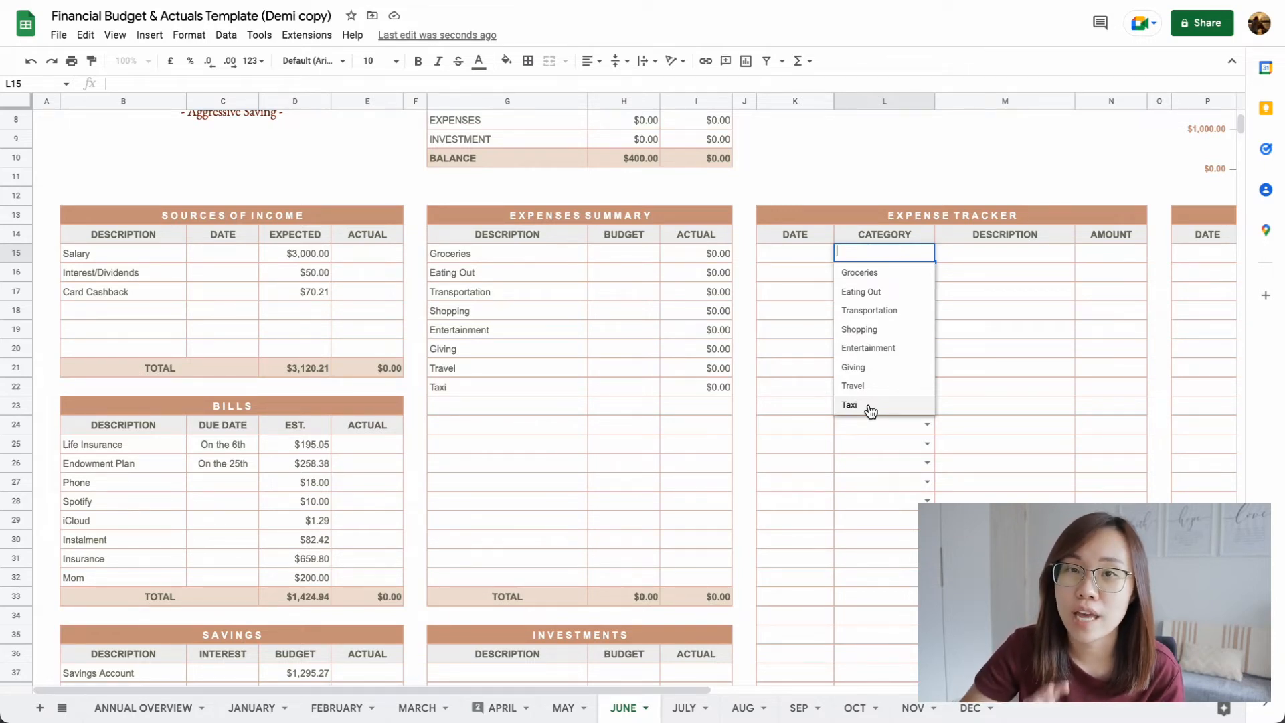
left_click(534, 389)
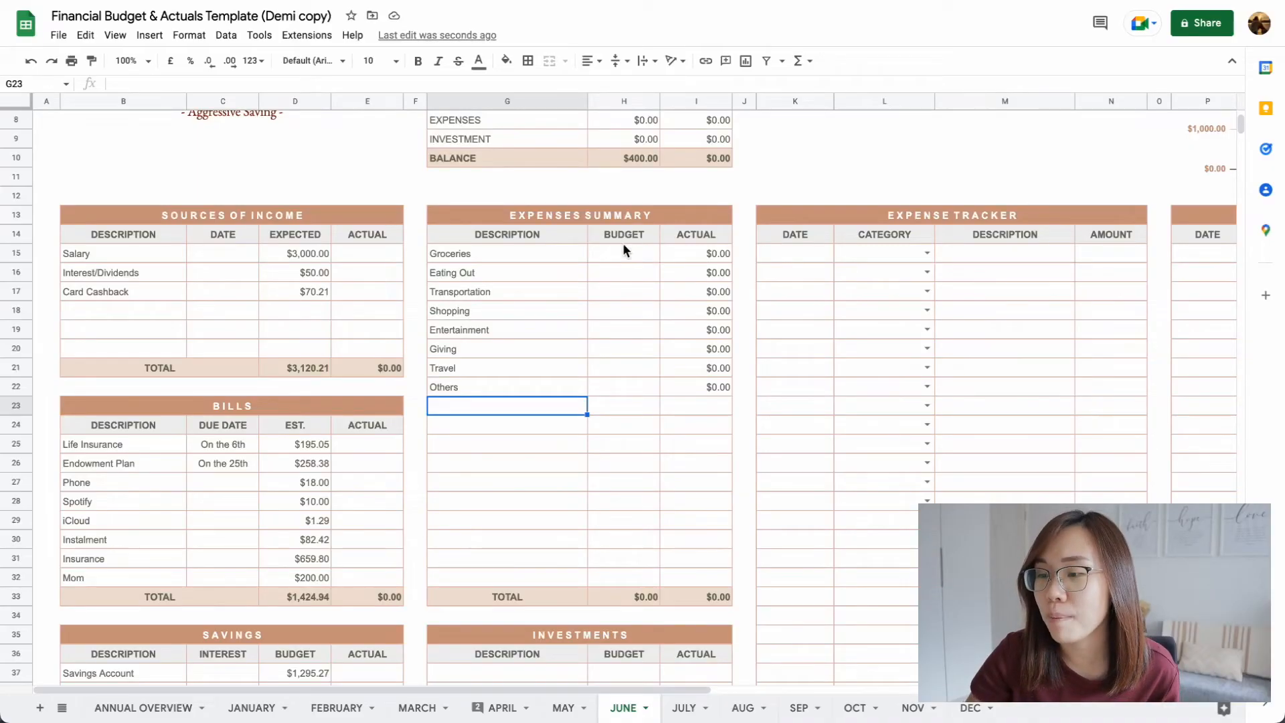
- Budget the expenses with 300 for Eating Out, 50 for Transportation and 50 for Others
left_click(622, 272)
type("300")
key("Return")
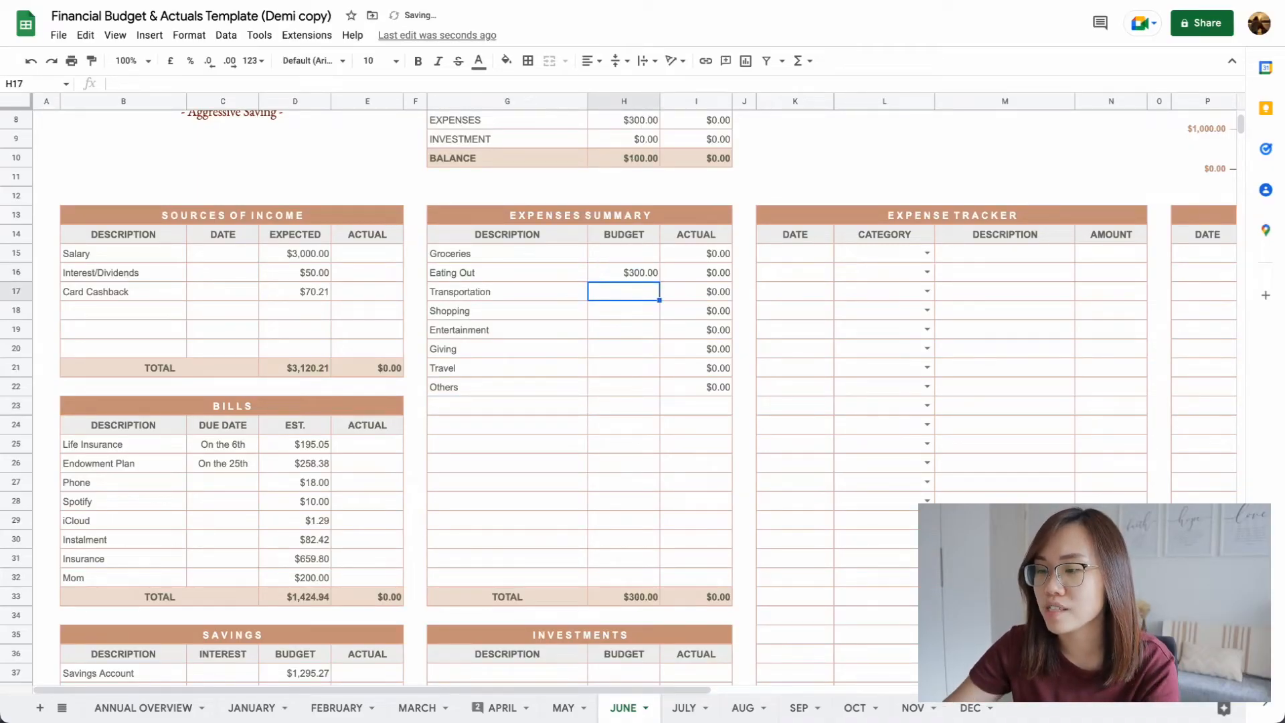
type("50")
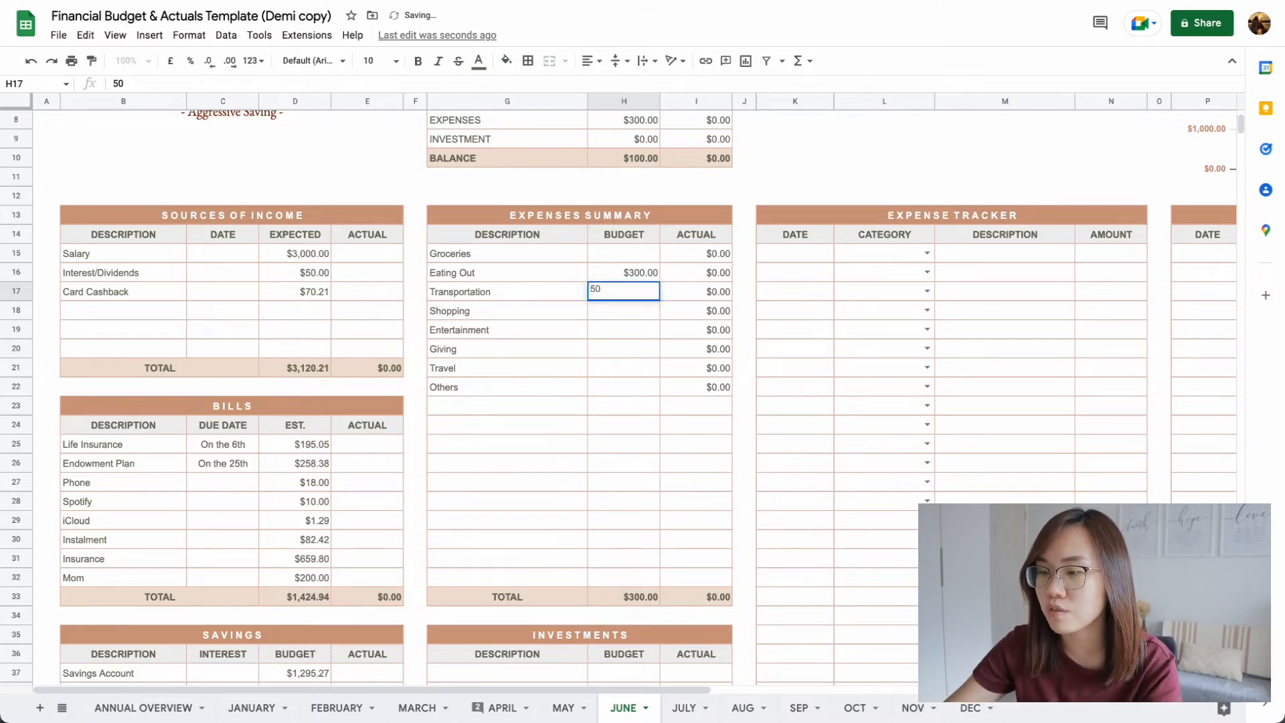
key("Return")
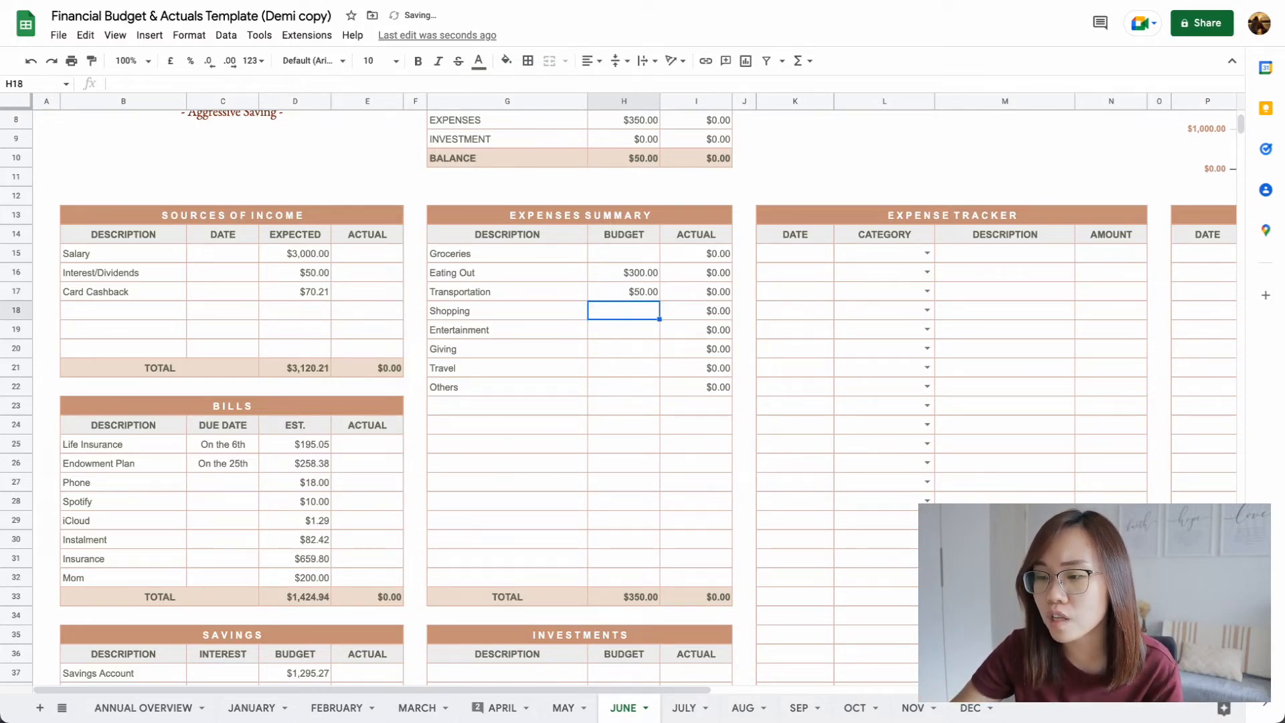
left_click(633, 388)
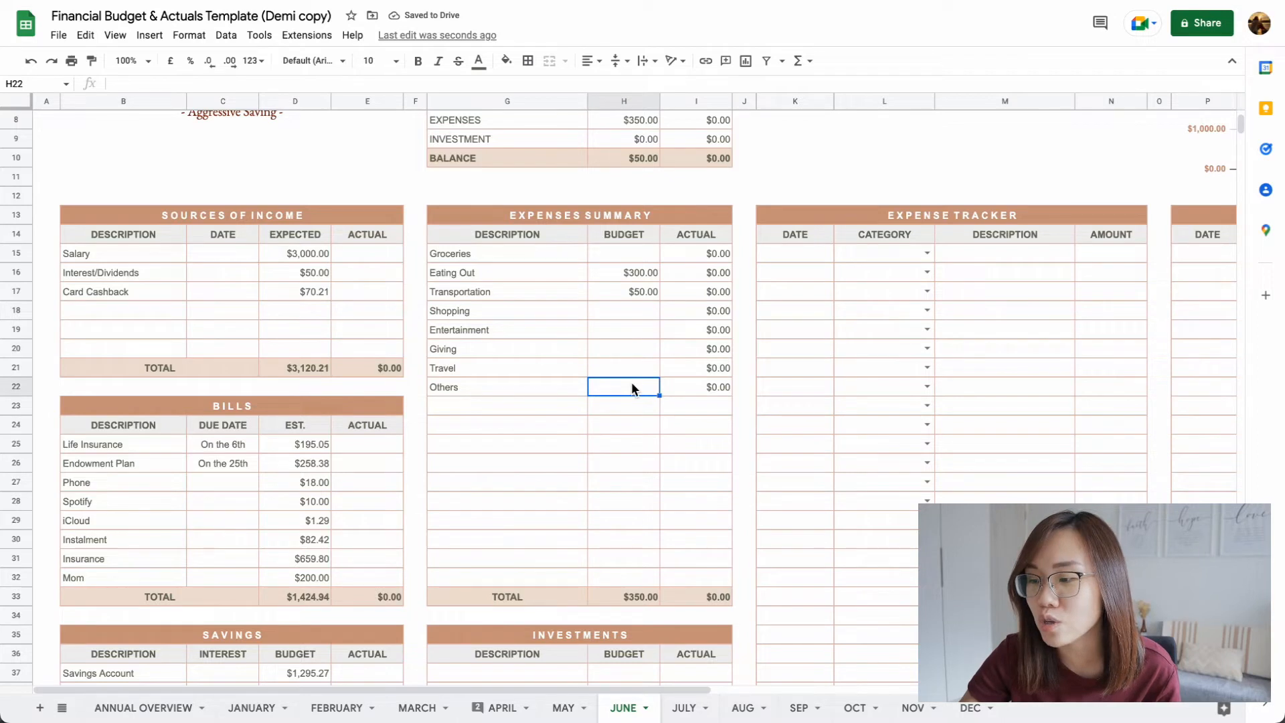
type("50")
key("Return")
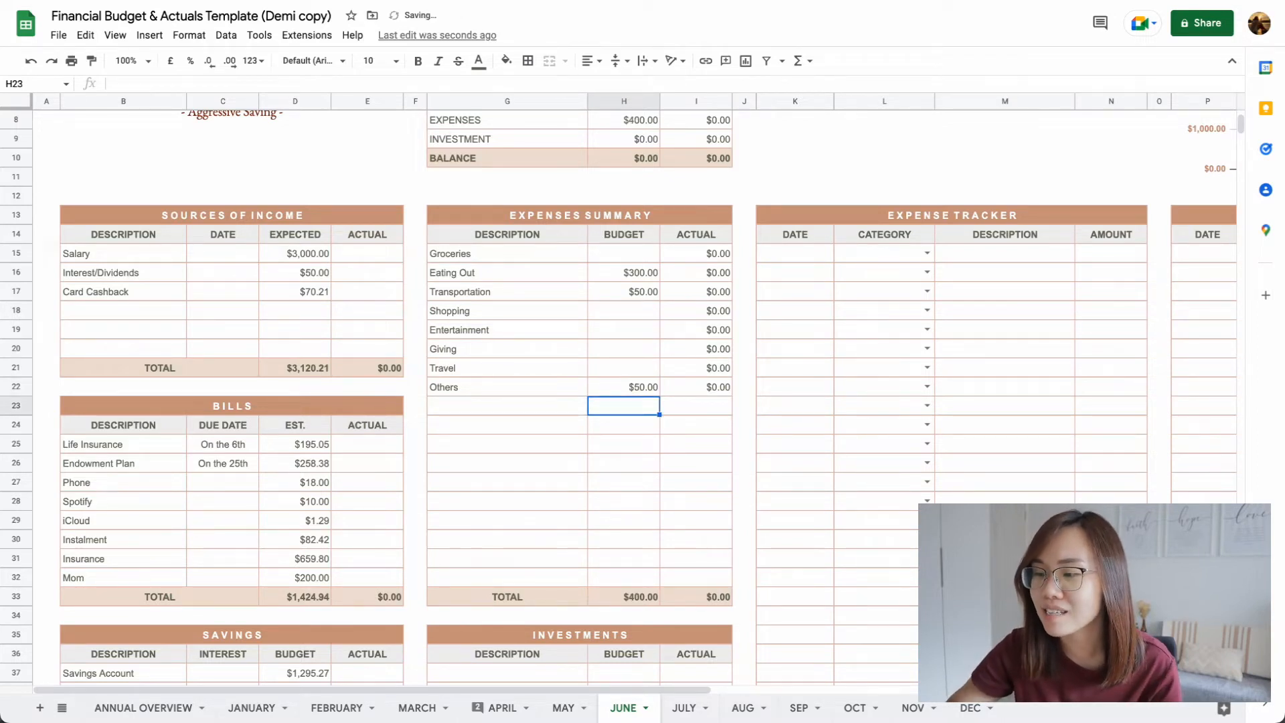
- View the columns of the Expense Tracker and the Interest/Dividend Tracker on the June sheet
scroll(744, 390, "down", 2)
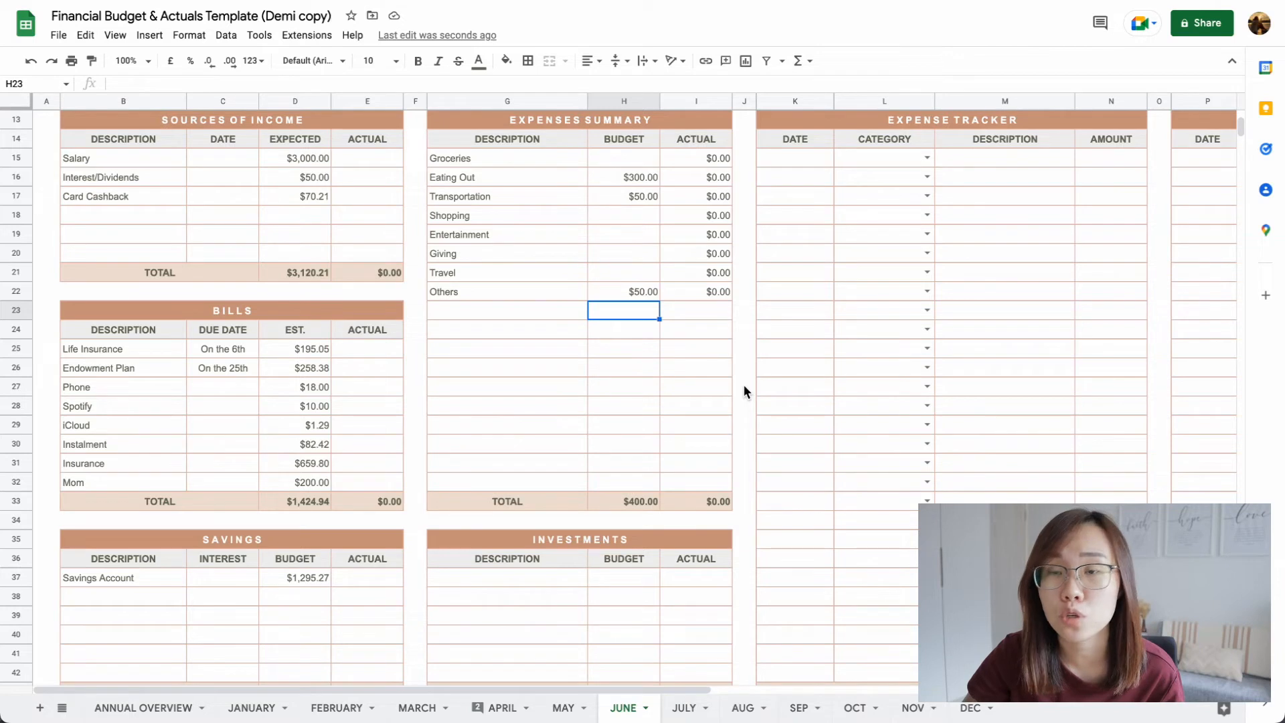
scroll(850, 348, "right", 5)
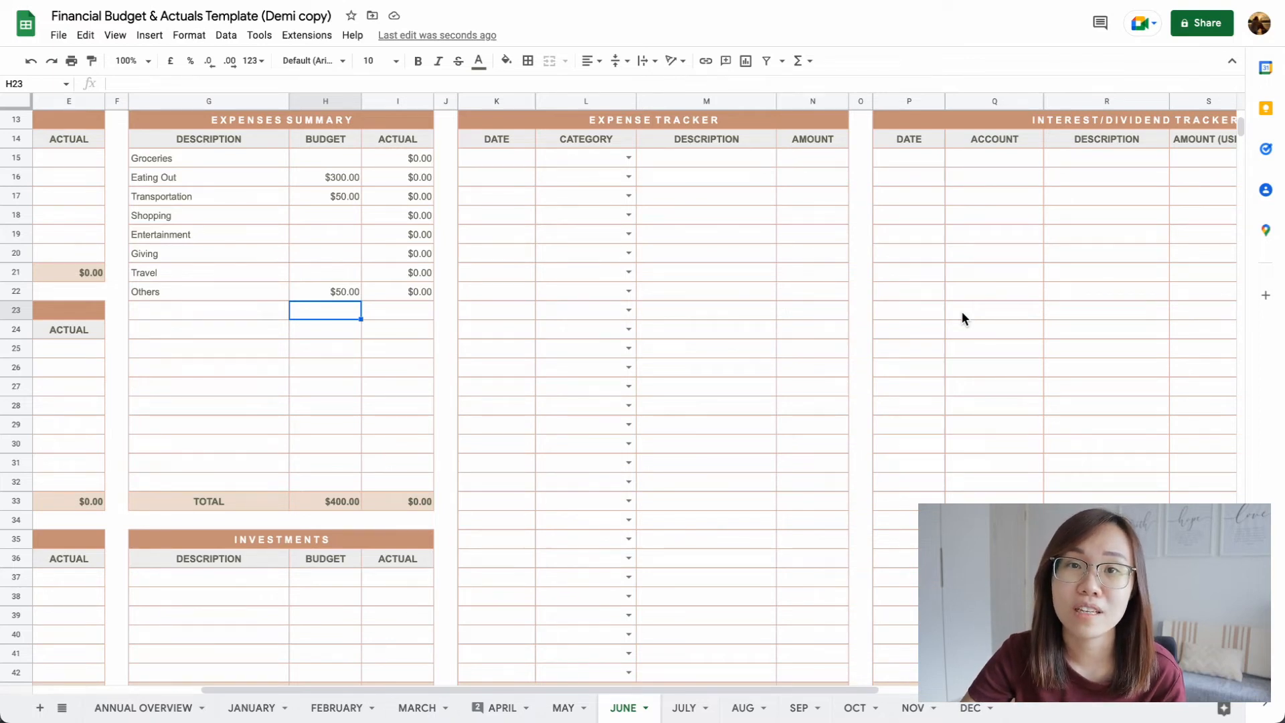
scroll(962, 311, "right", 3)
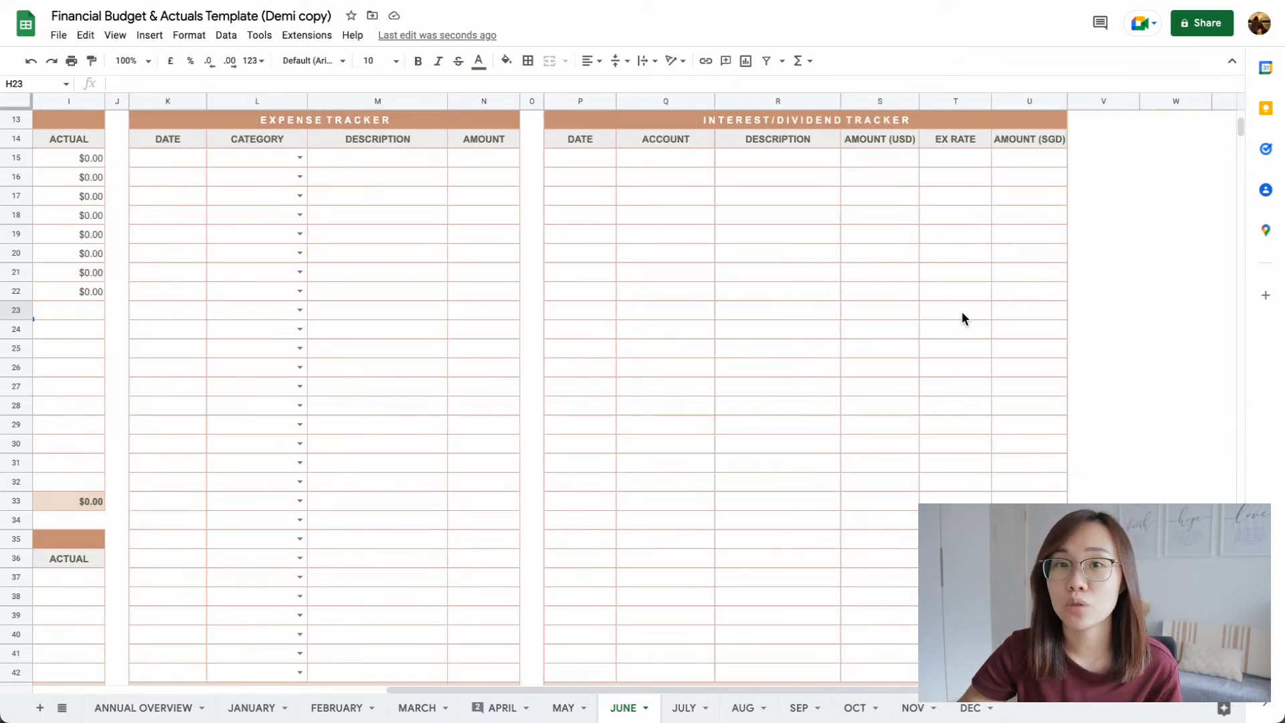